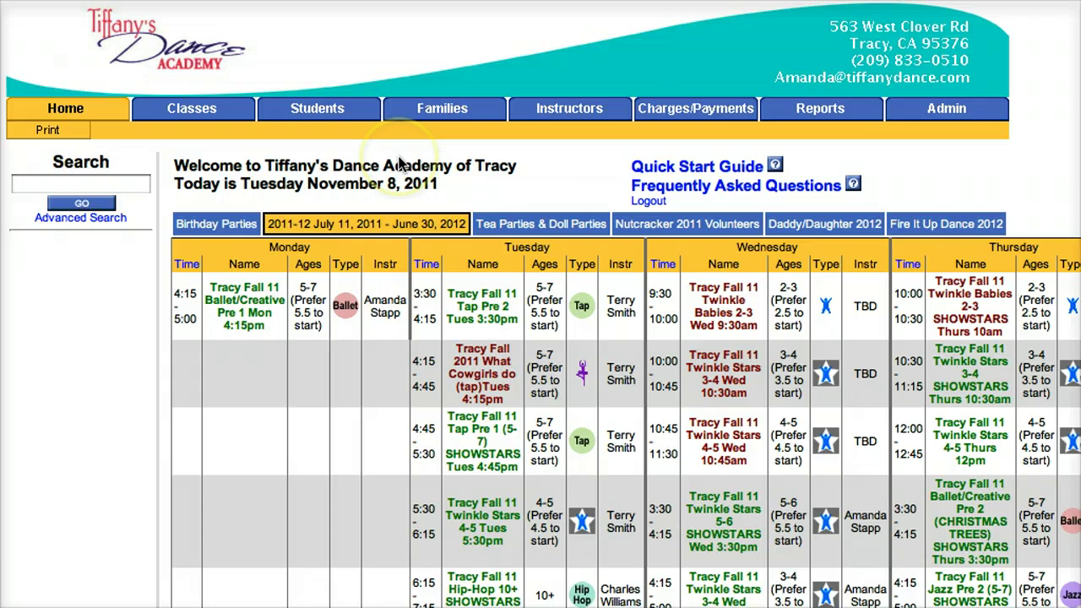
Open the Tracy Fall 11 Jazz Pre 1 Wed 5:45pm class and its Performance & Costume Management.
click(194, 117)
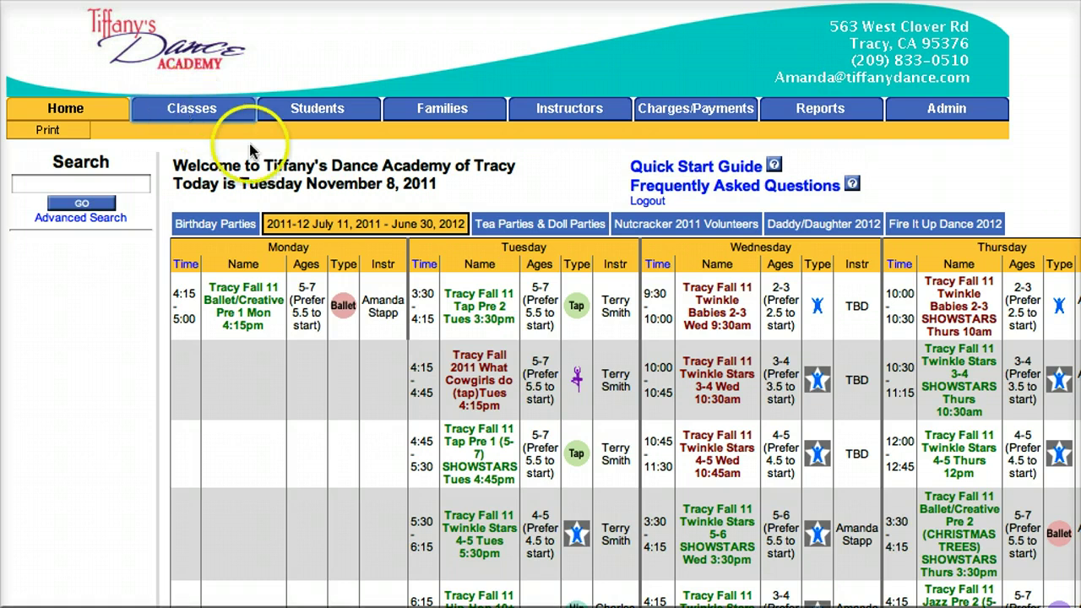
scroll(625, 444, down, 5)
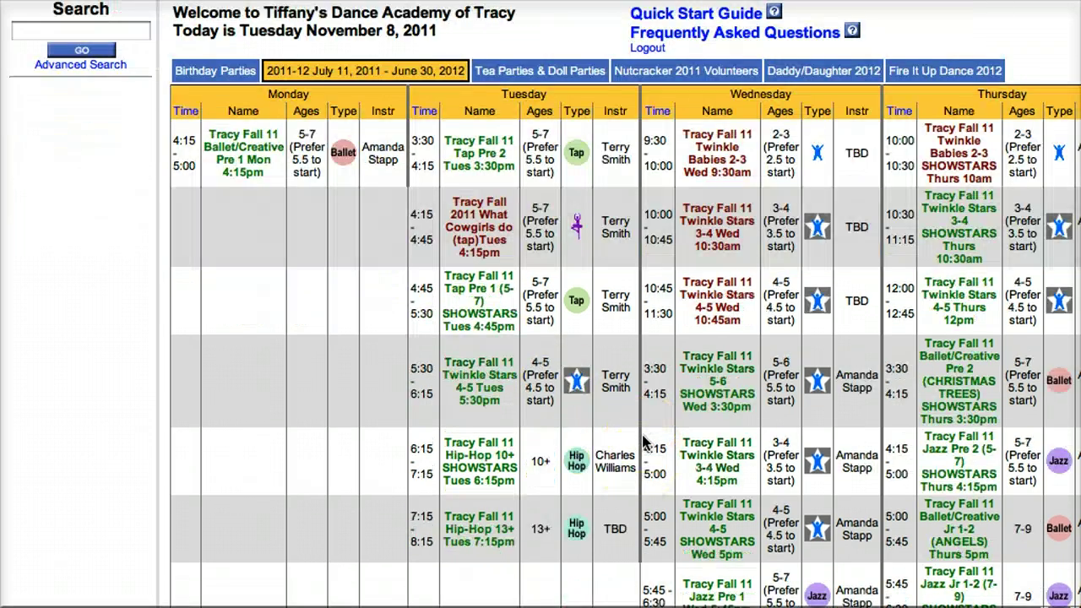
scroll(676, 422, down, 2)
click(724, 413)
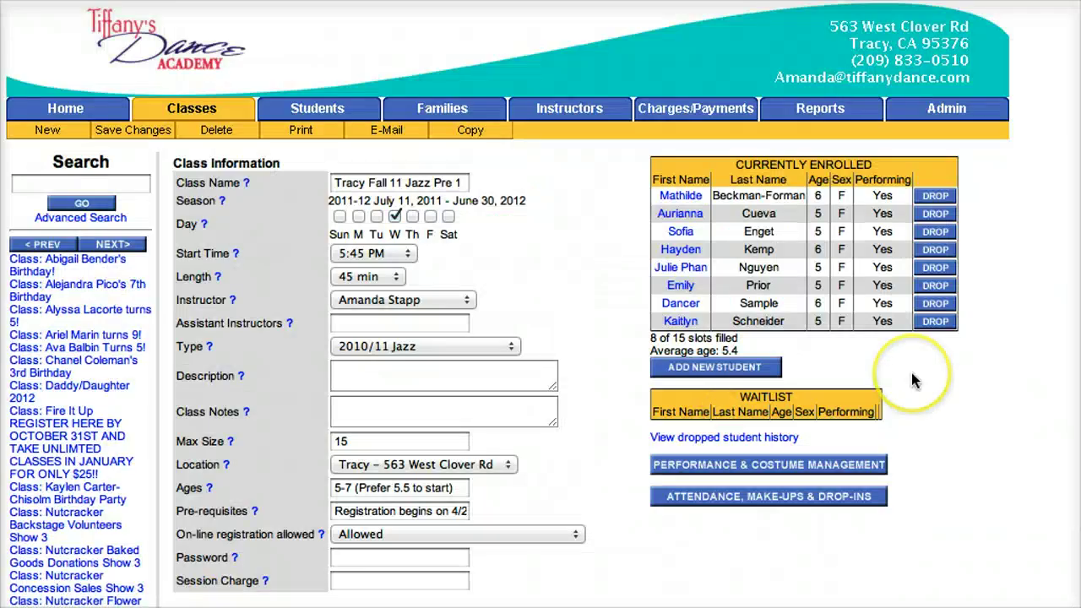
scroll(924, 439, down, 2)
click(811, 367)
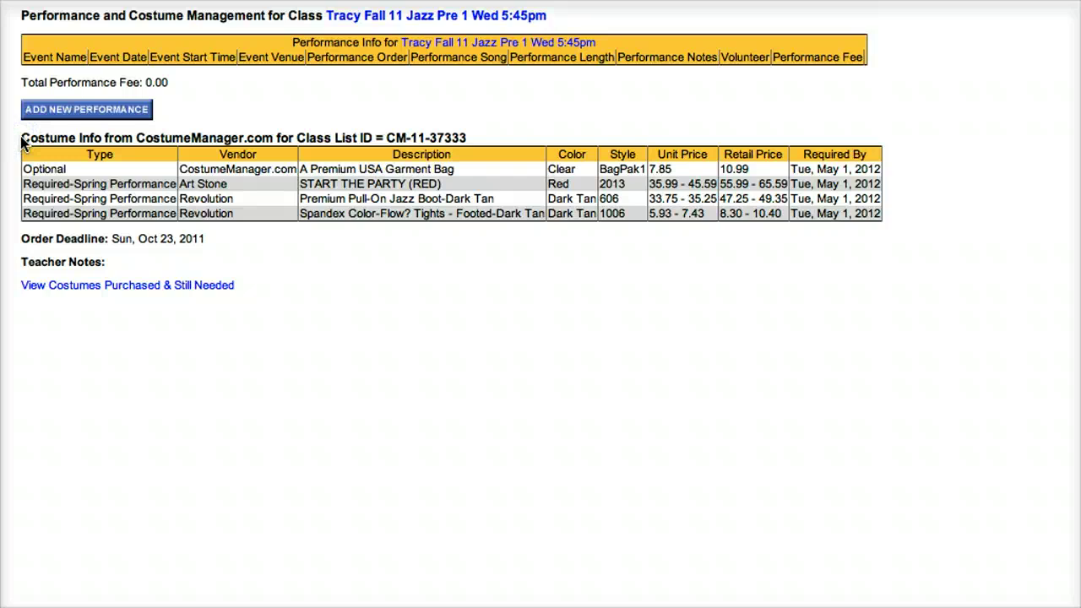
drag(23, 142, 494, 139)
click(496, 139)
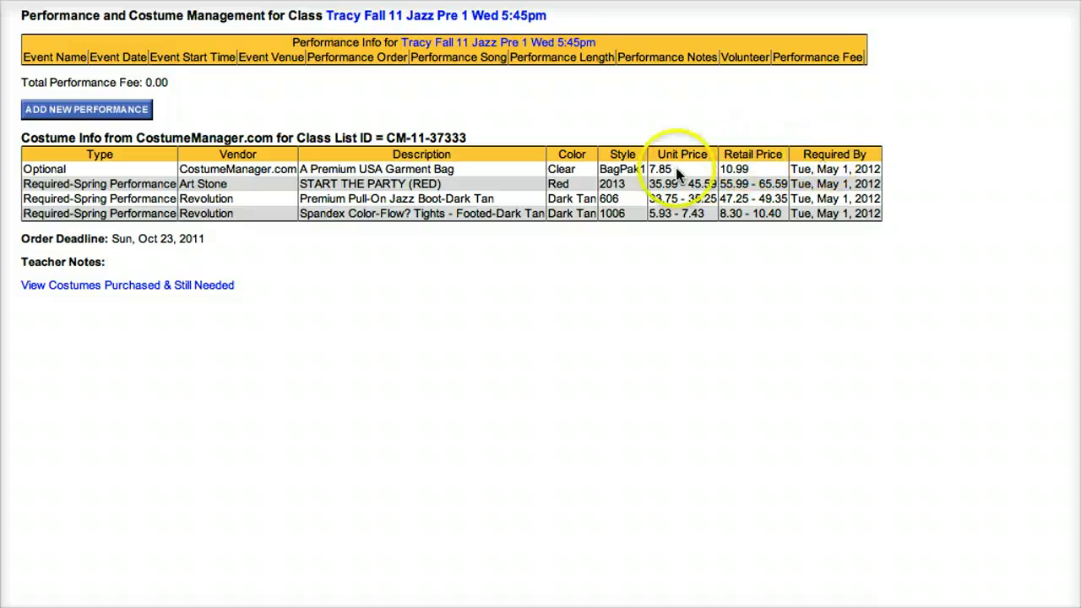
drag(475, 188, 455, 169)
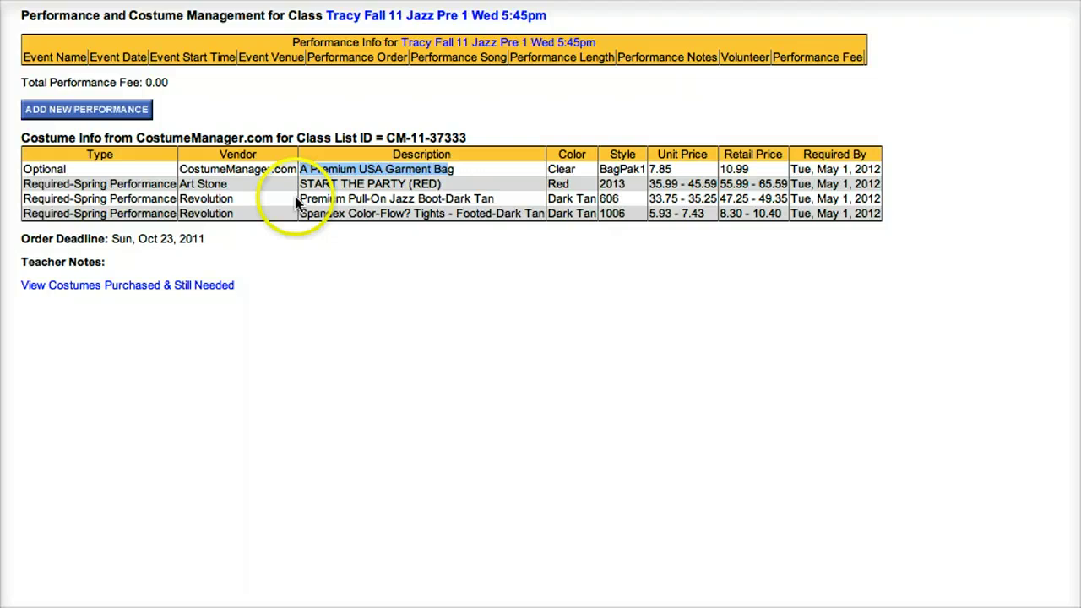
drag(299, 199, 532, 218)
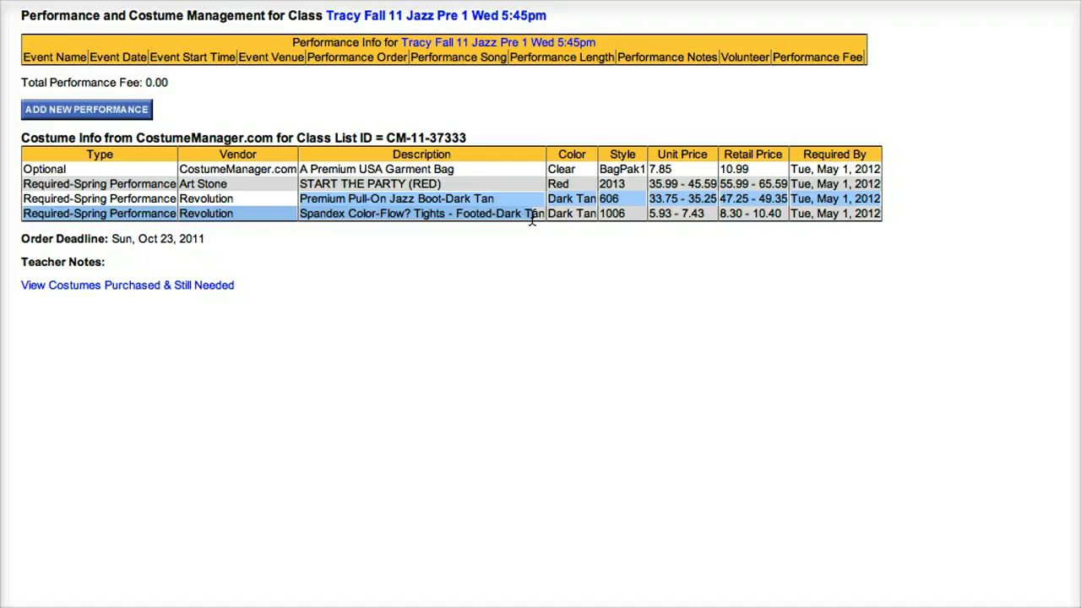
click(342, 214)
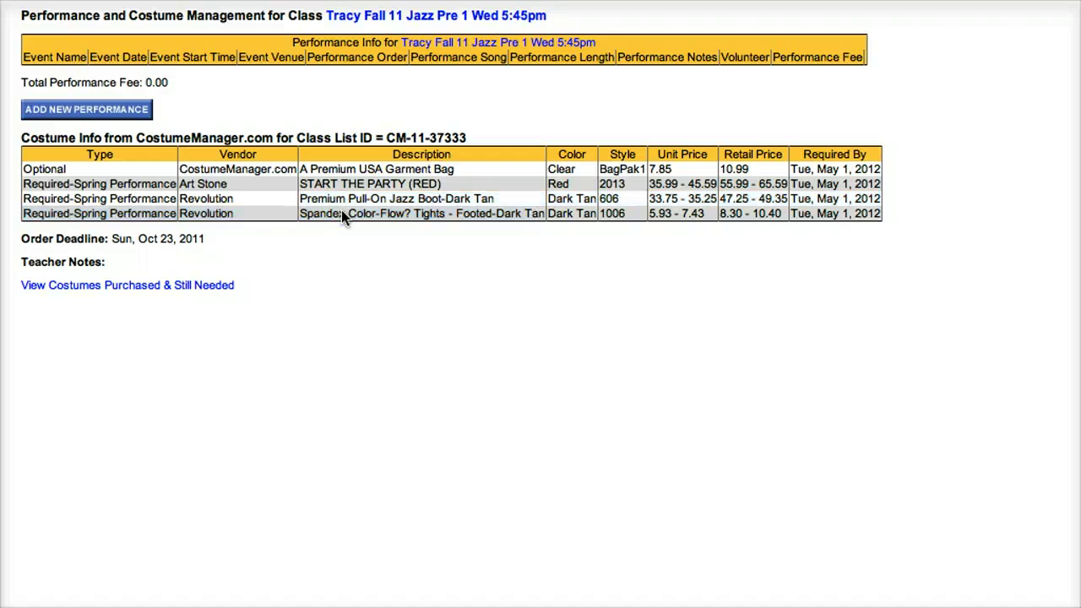
Show the costumes purchased and still needed report and highlight the students still needing the Art Stone costume.
click(113, 293)
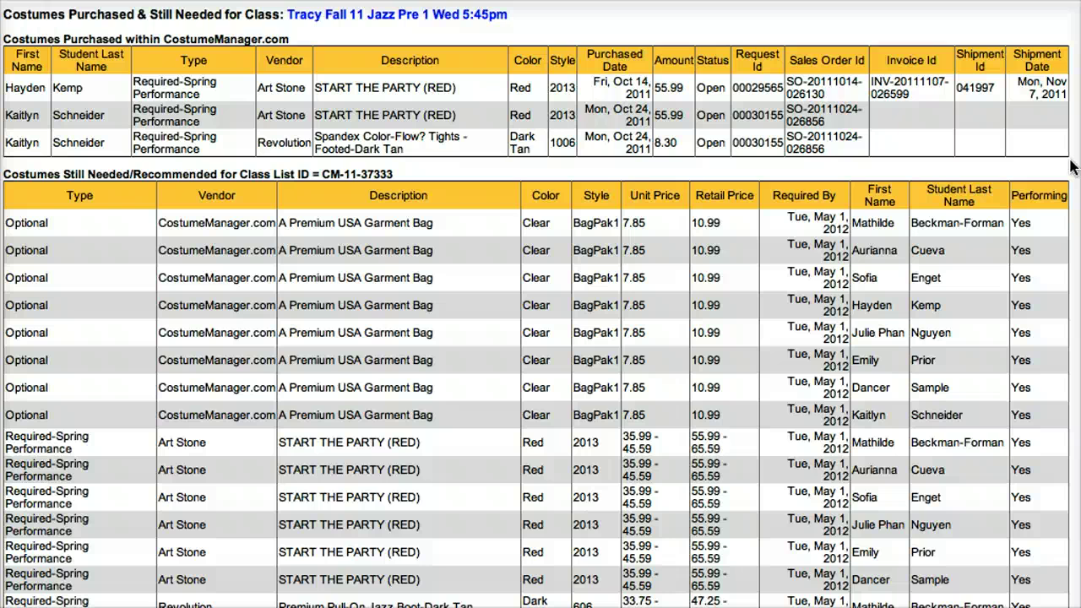
scroll(1071, 167, down, 5)
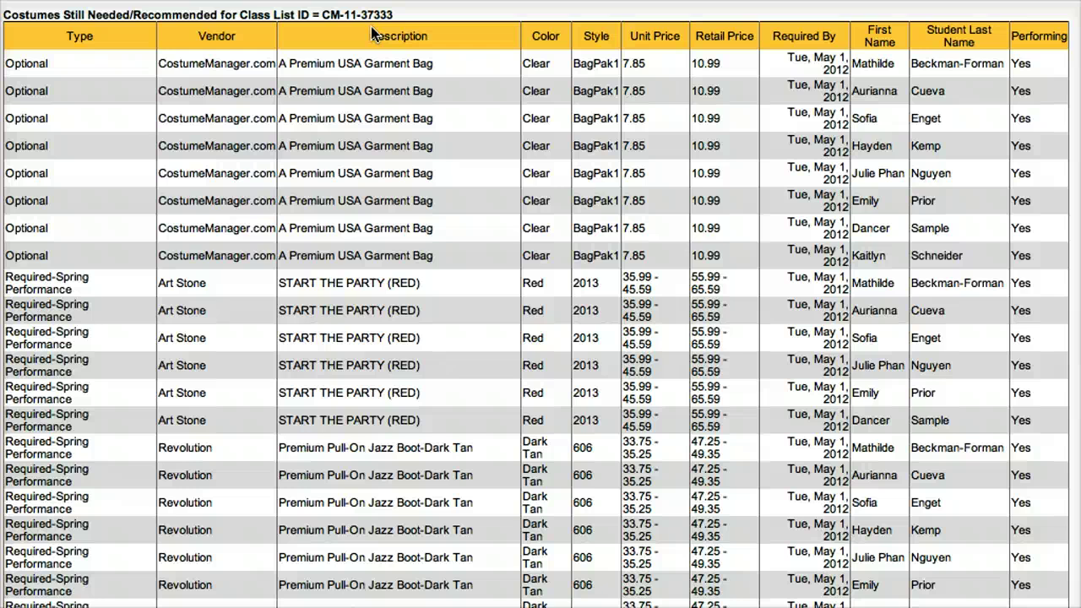
drag(37, 275, 1056, 427)
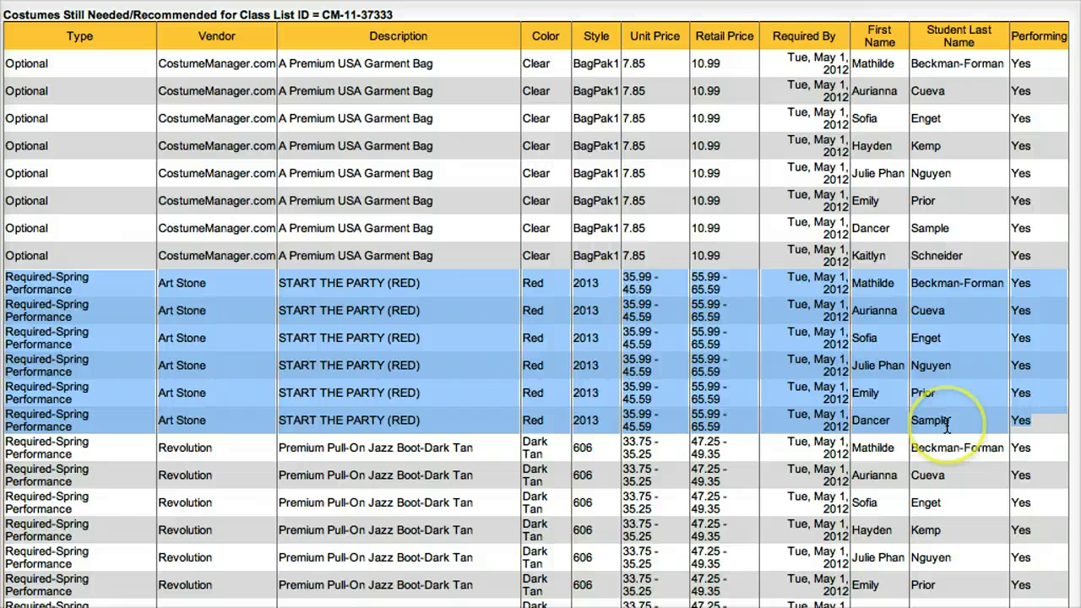
click(1057, 340)
scroll(1058, 342, down, 8)
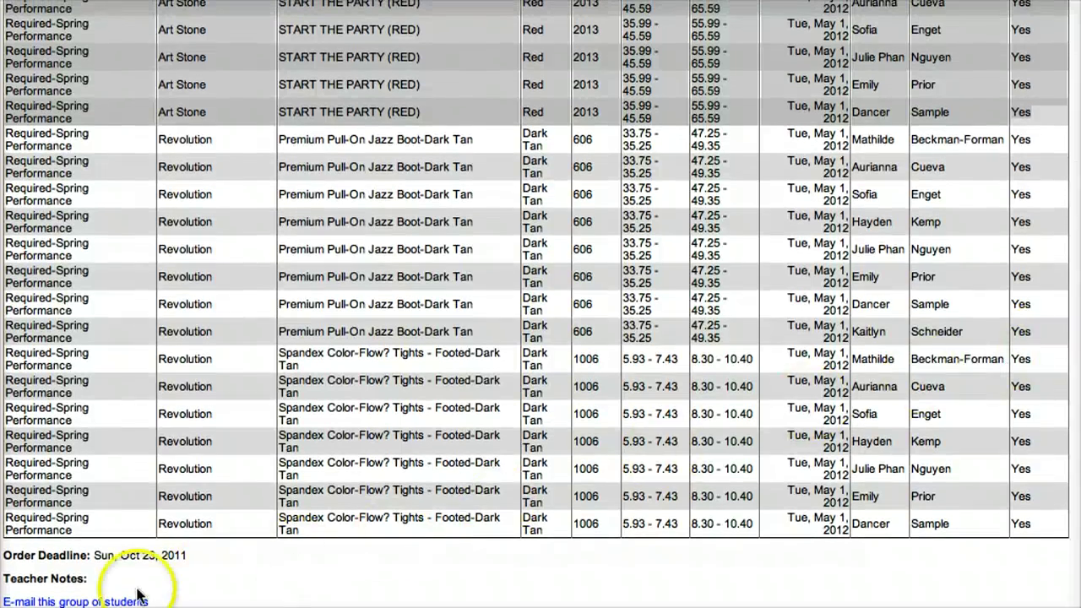
Create a group e-mail to the students still needing costumes, unchecking the fourth and last students.
click(108, 602)
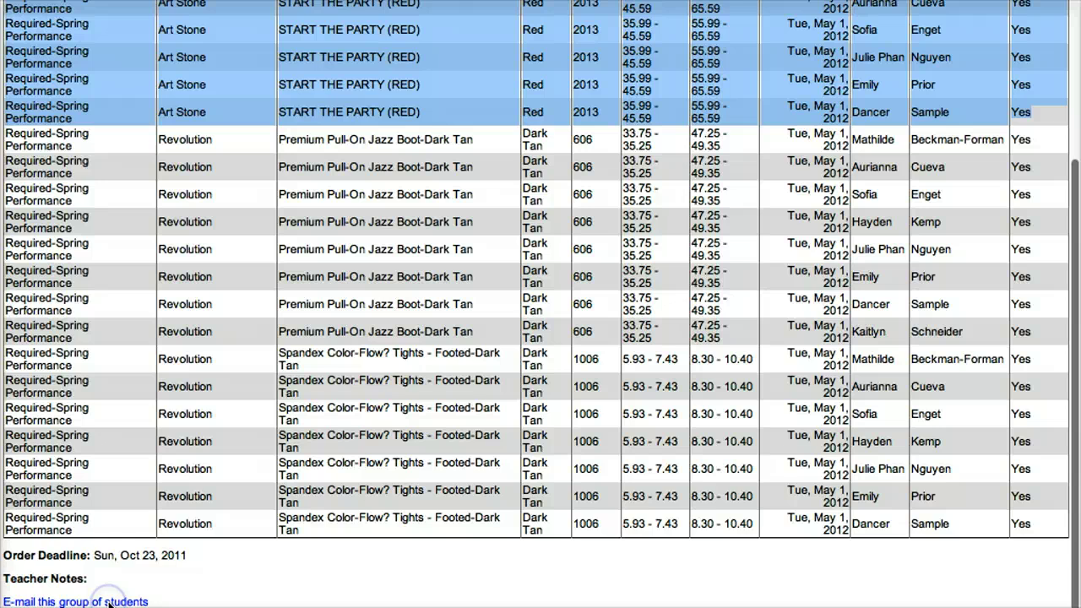
click(109, 602)
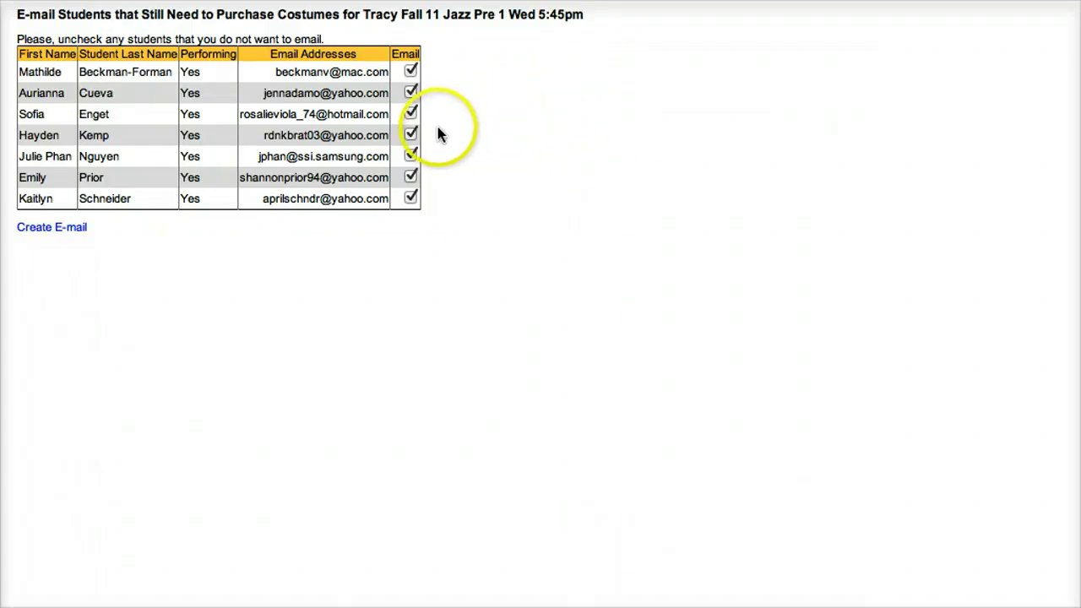
click(411, 135)
click(412, 136)
click(412, 200)
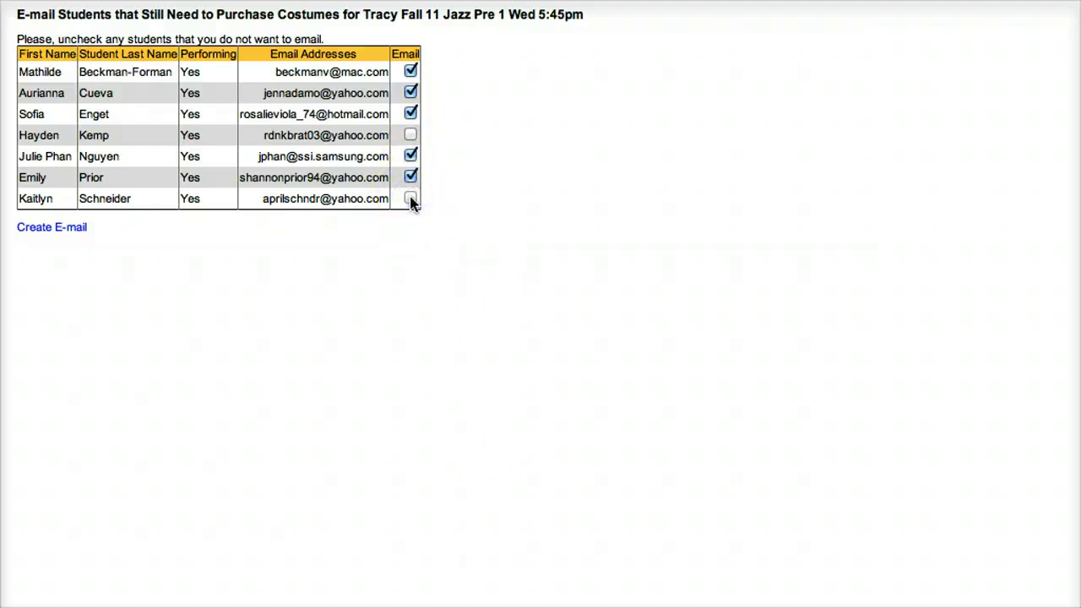
click(412, 203)
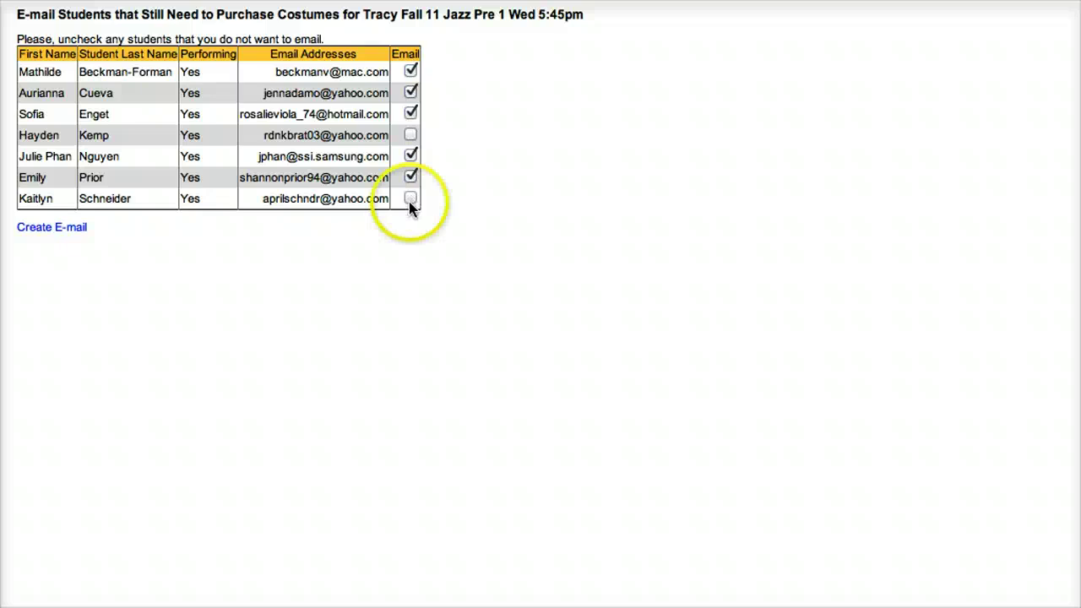
click(66, 229)
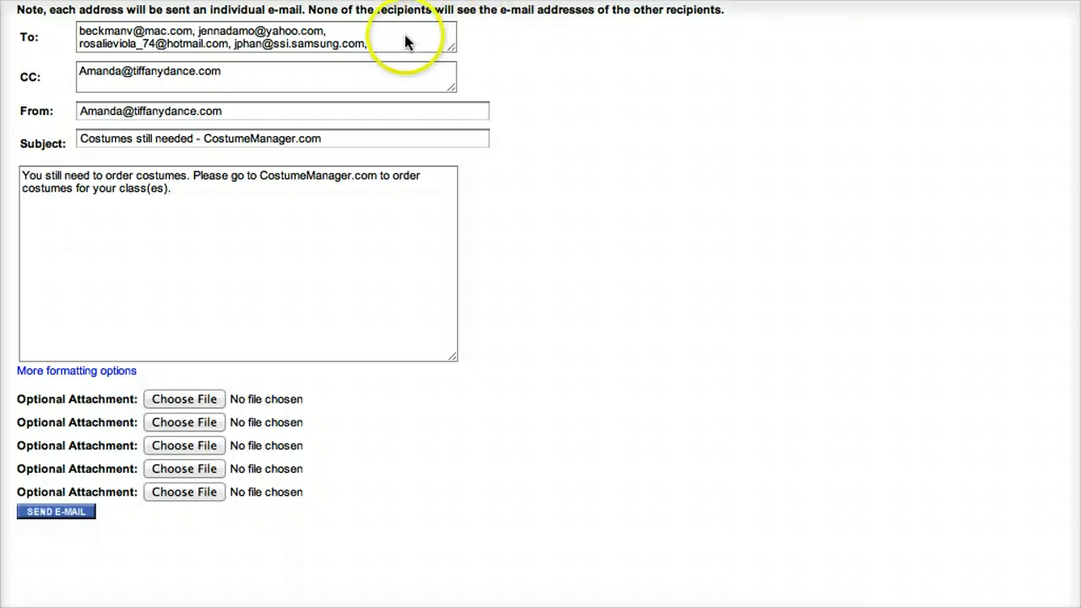
Highlight the recipient addresses to review them, then clear the selection.
click(405, 44)
drag(446, 43, 72, 34)
click(496, 55)
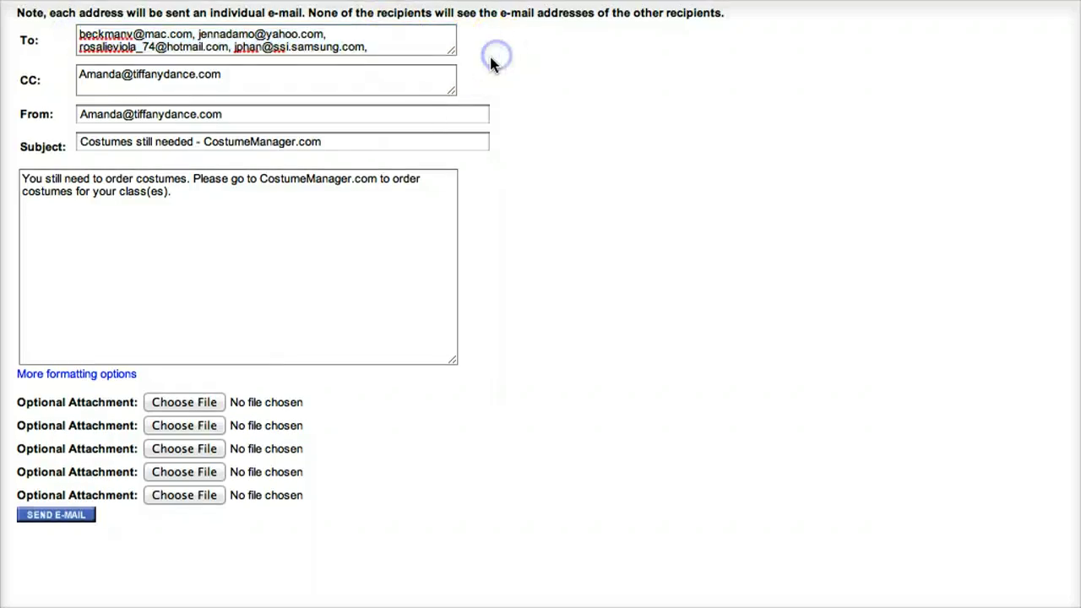
Replace the default message with a costume reminder noting the January 8, 2012 order deadline, and send it.
click(313, 208)
key(super+a)
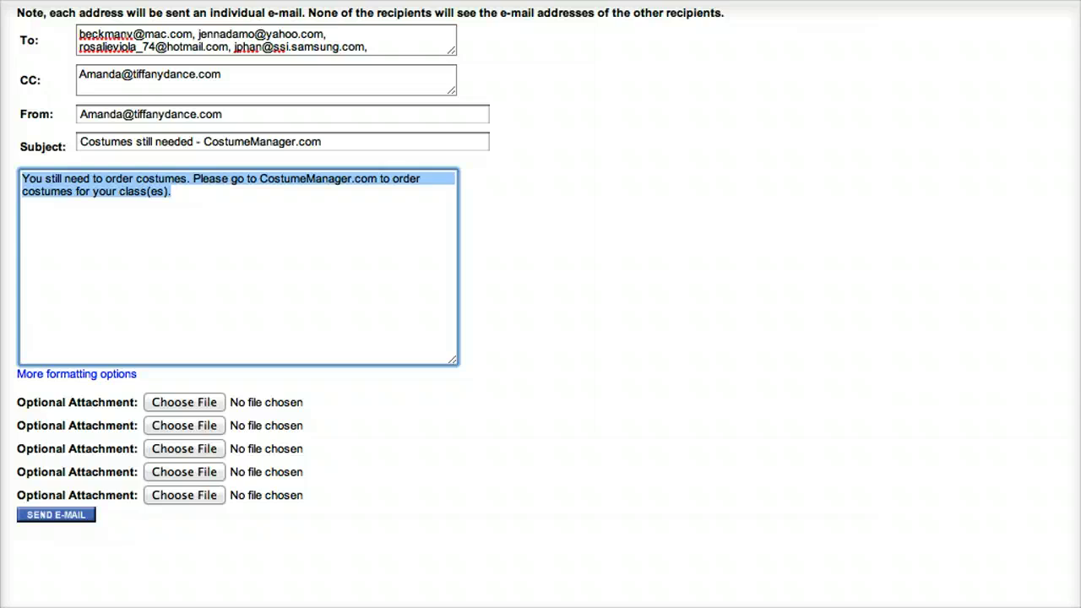
text(Modify)
click(21, 192)
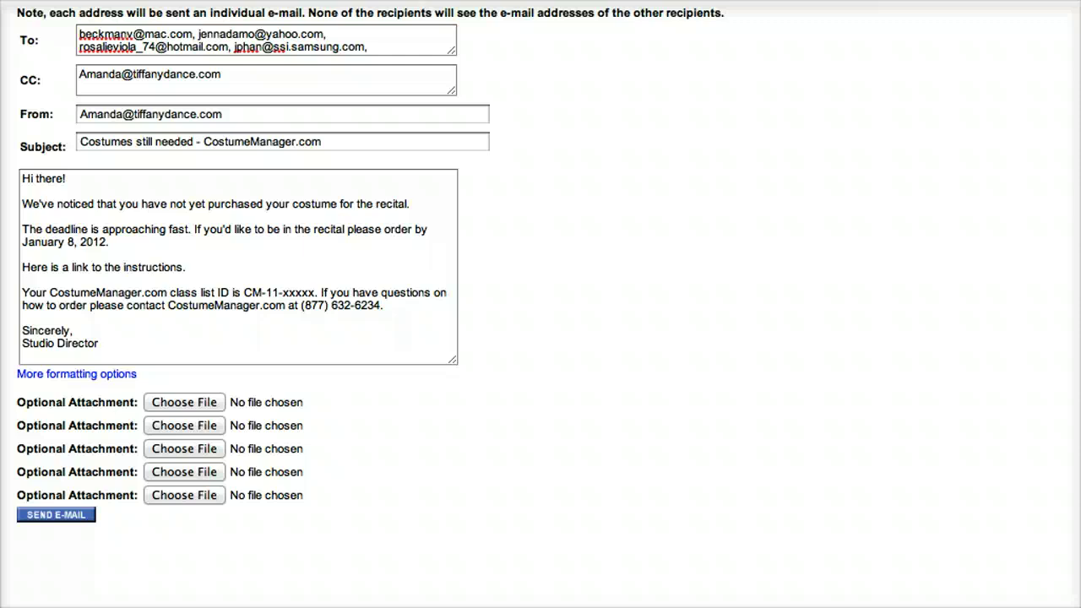
click(159, 347)
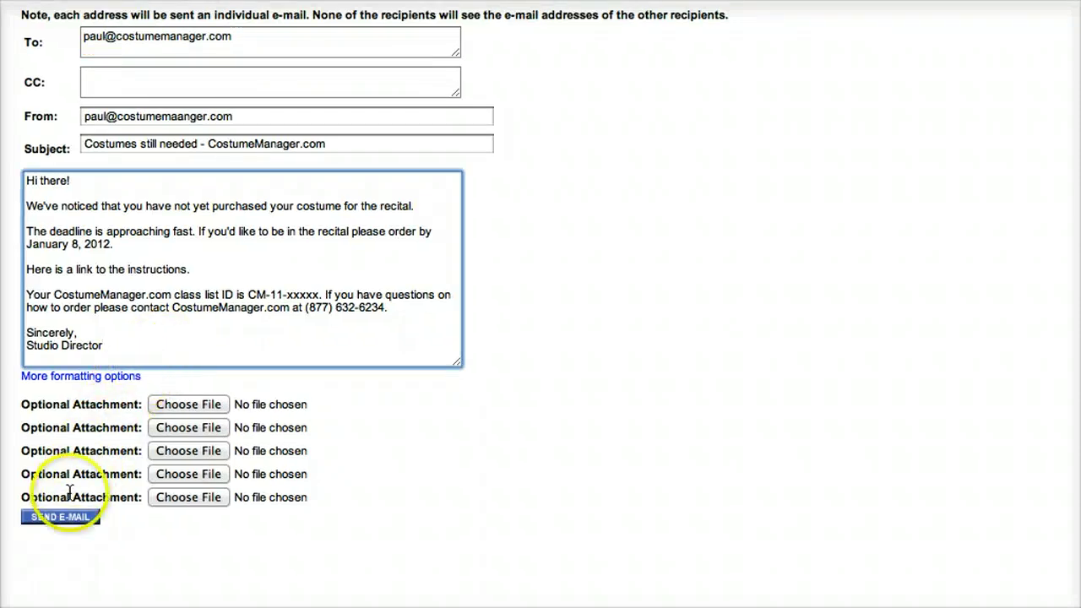
click(55, 524)
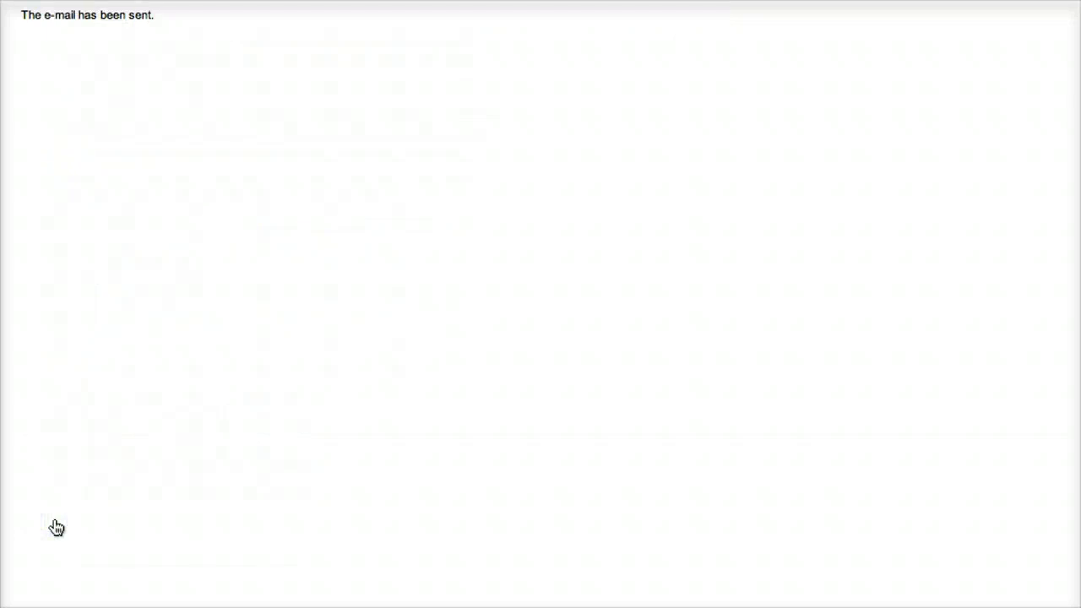